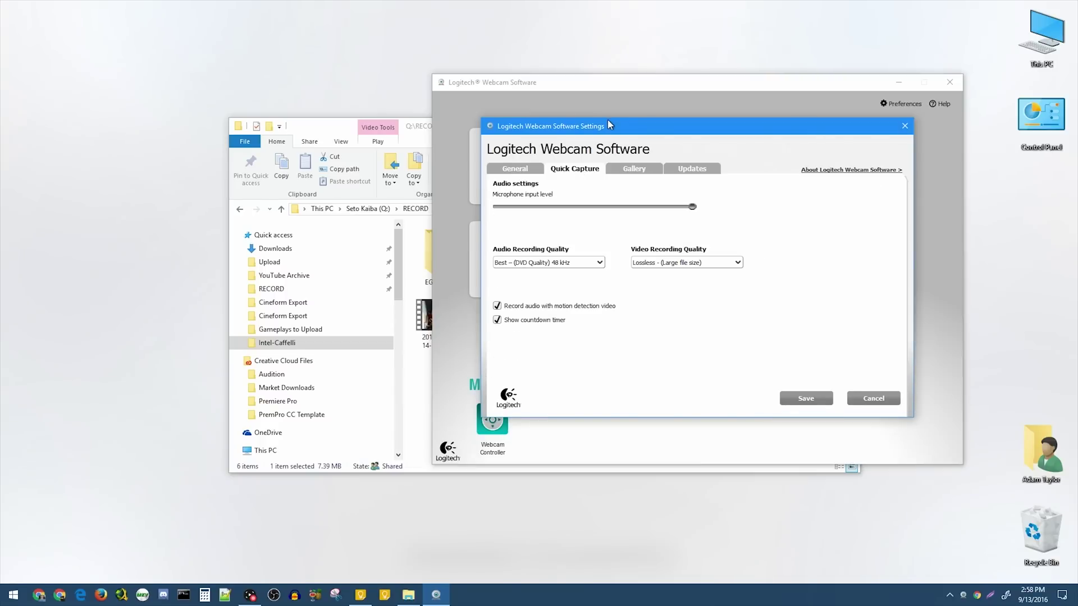
Step: Keep Quick Capture recording quality at Lossless video and Best 48 kHz audio
drag(615, 127, 638, 150)
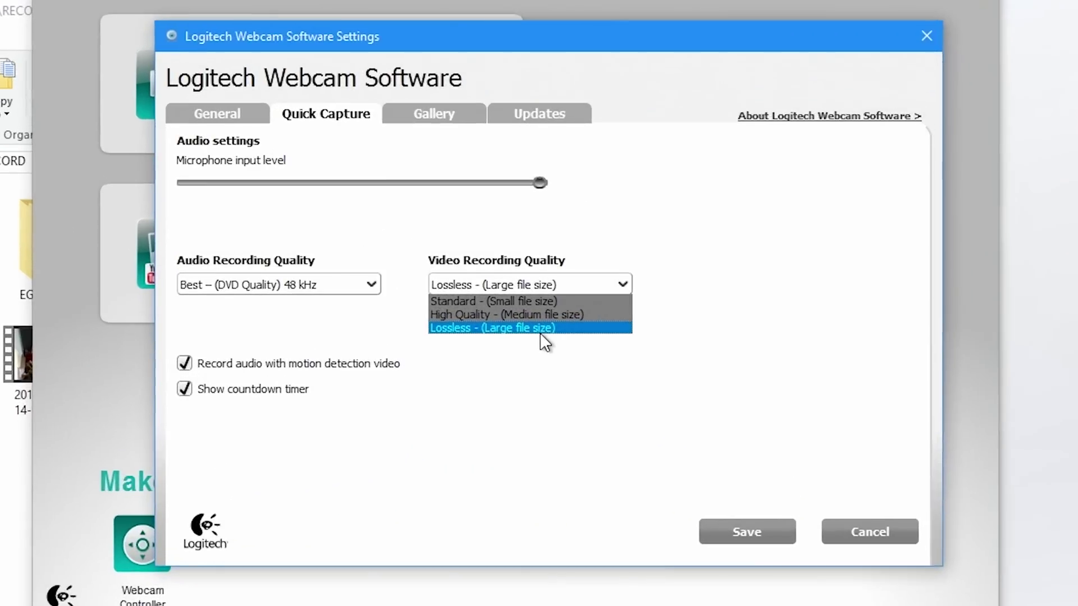
click(573, 264)
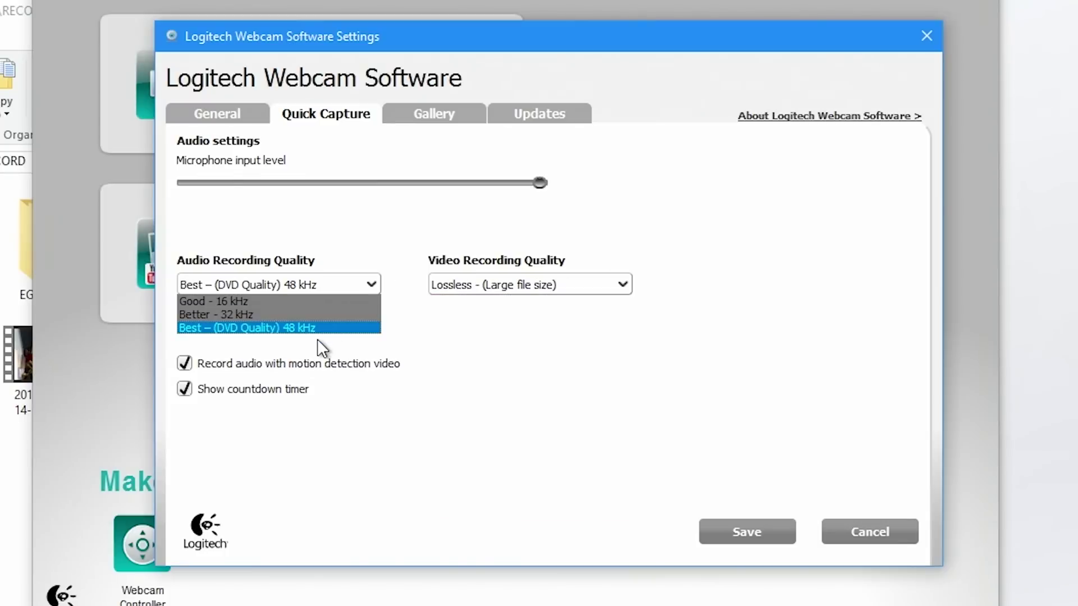
click(432, 344)
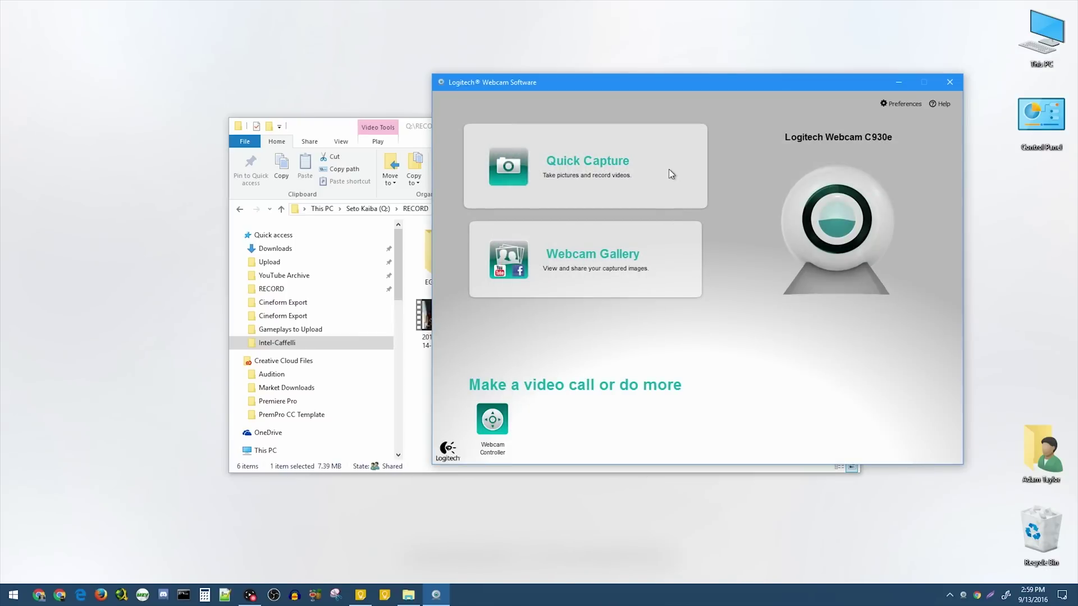
Step: Switch the Quick Capture view to widescreen 720p and record a short test video
click(679, 197)
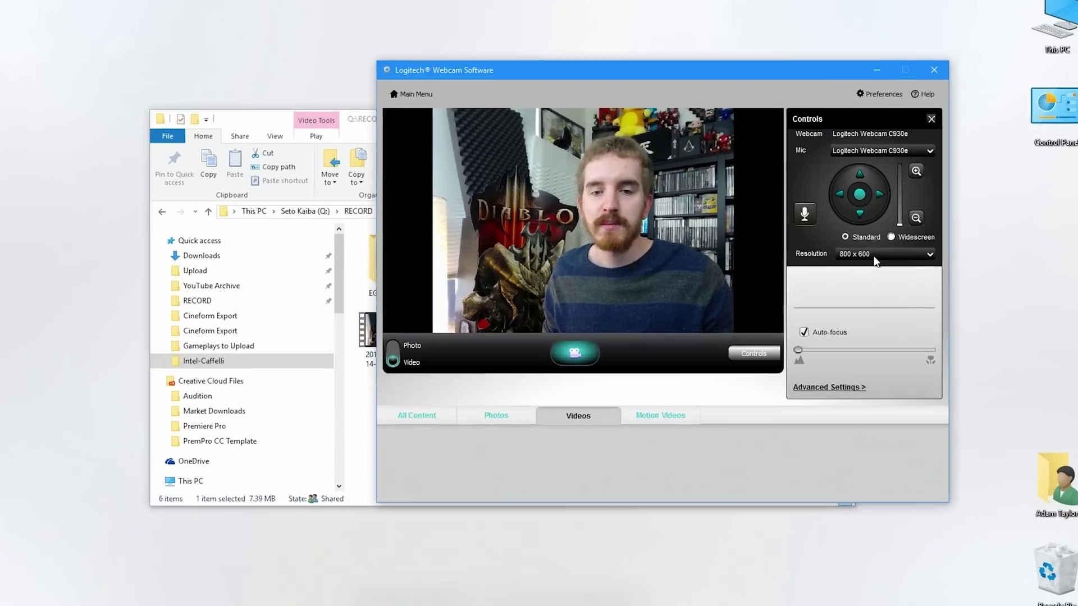
click(875, 255)
click(904, 240)
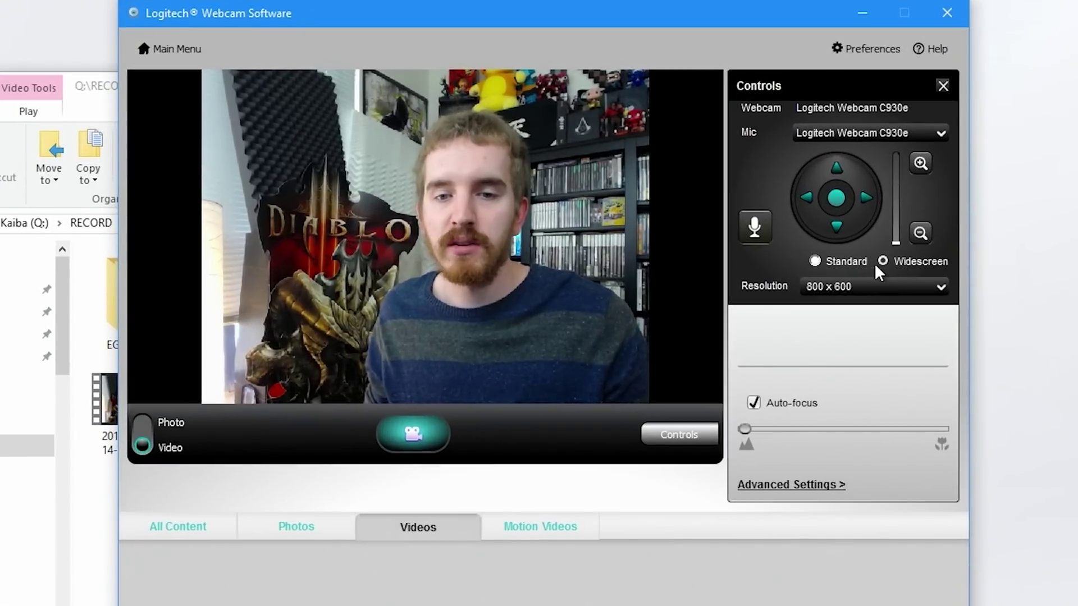
click(858, 290)
click(857, 300)
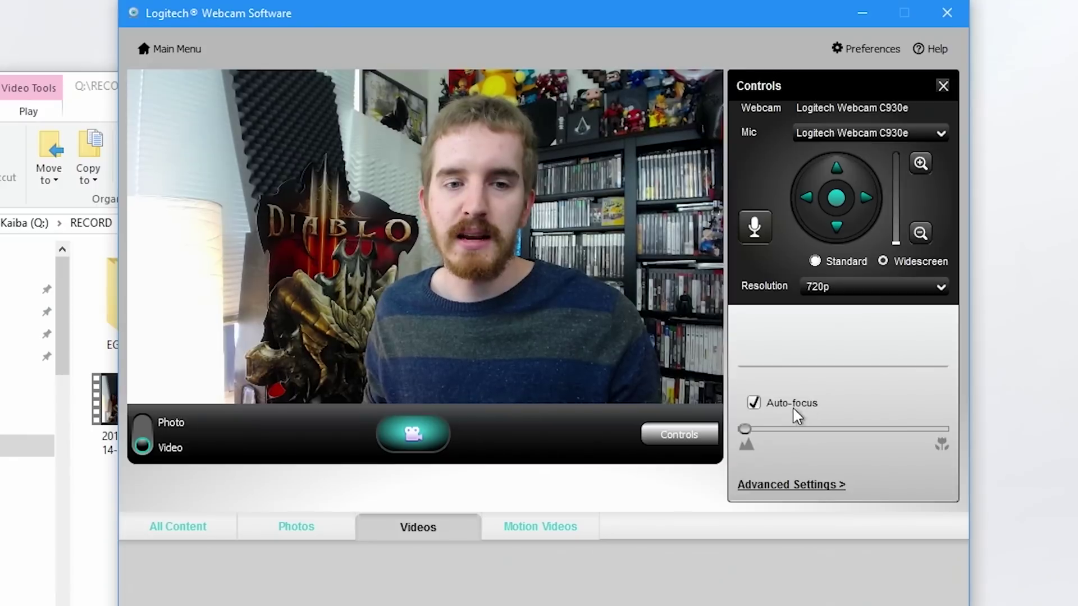
click(453, 440)
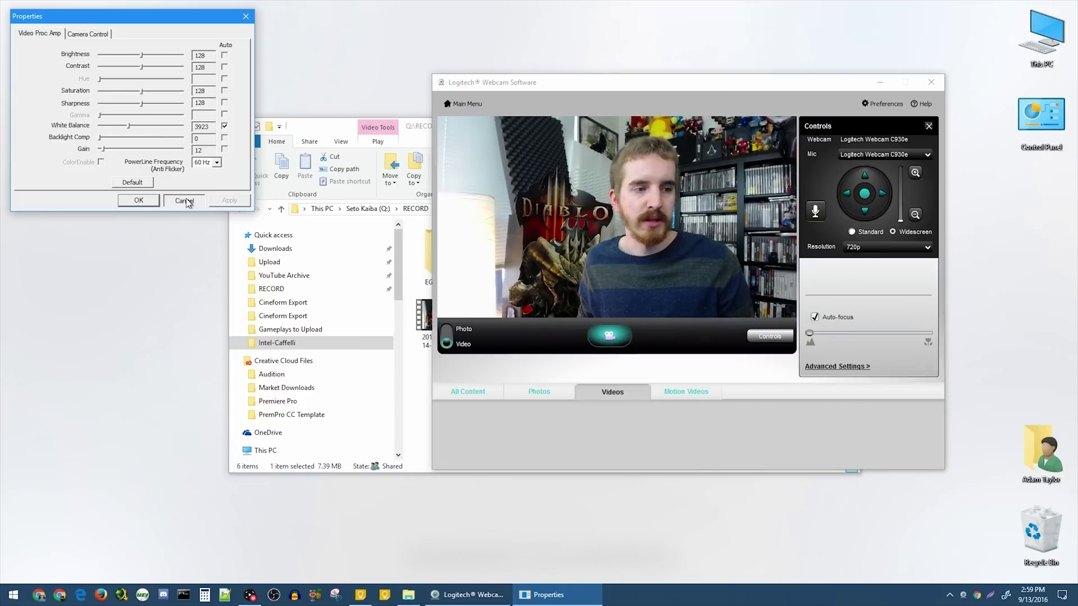
click(185, 201)
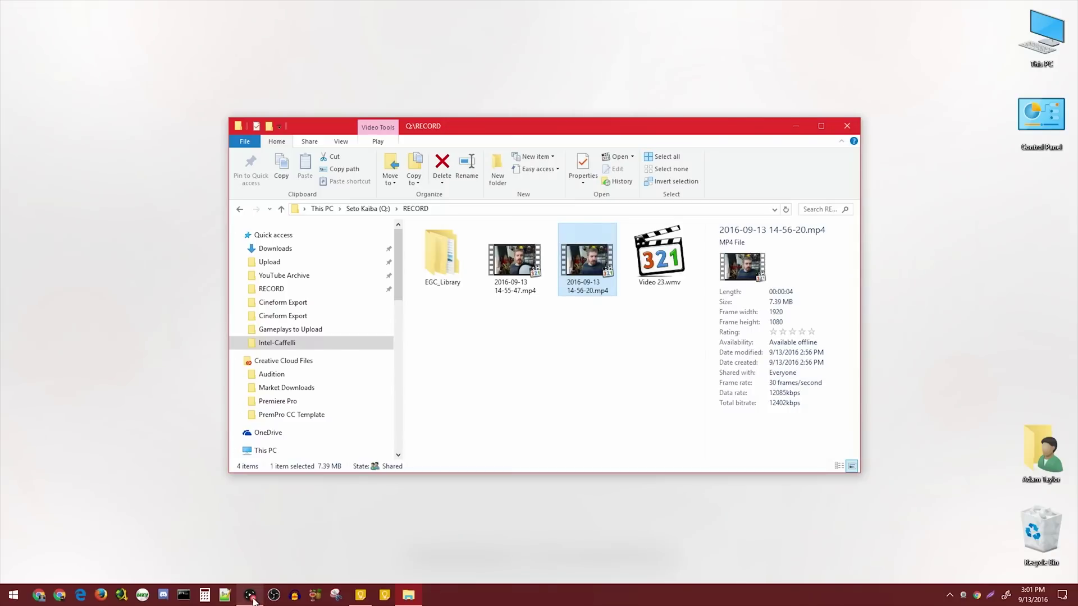
Step: Switch to OBS Studio from the taskbar
click(251, 596)
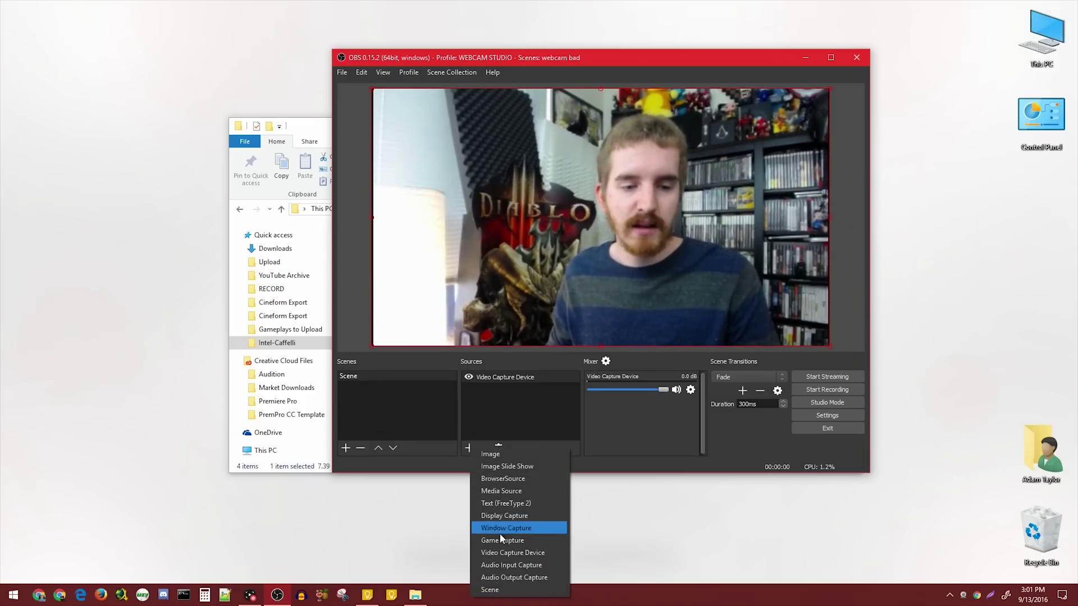
Step: Open the Video Capture Device properties and its Resolution/FPS Type choices
click(494, 377)
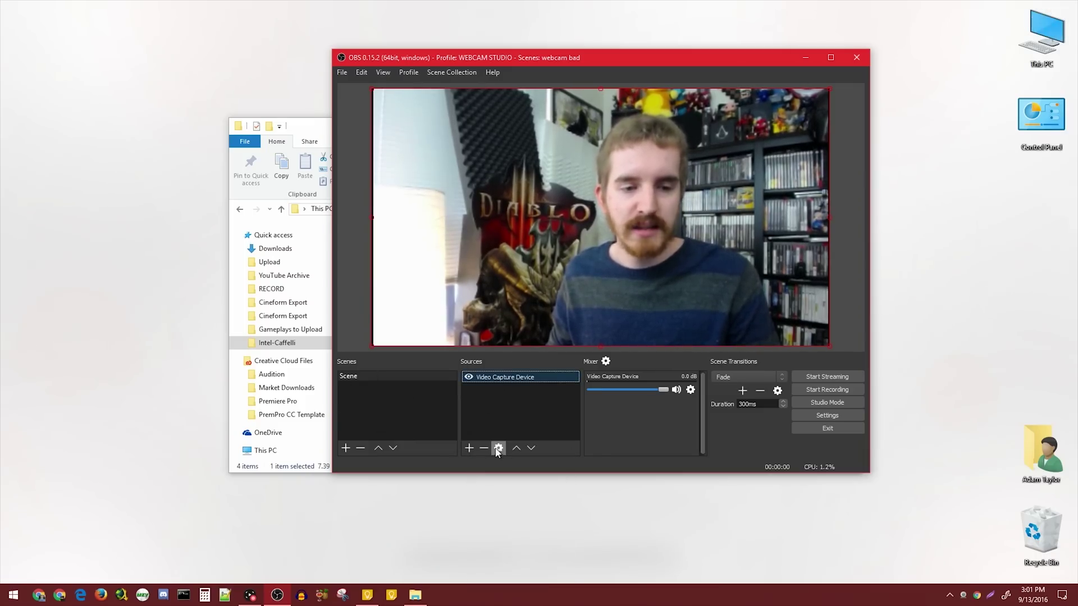
double_click(599, 335)
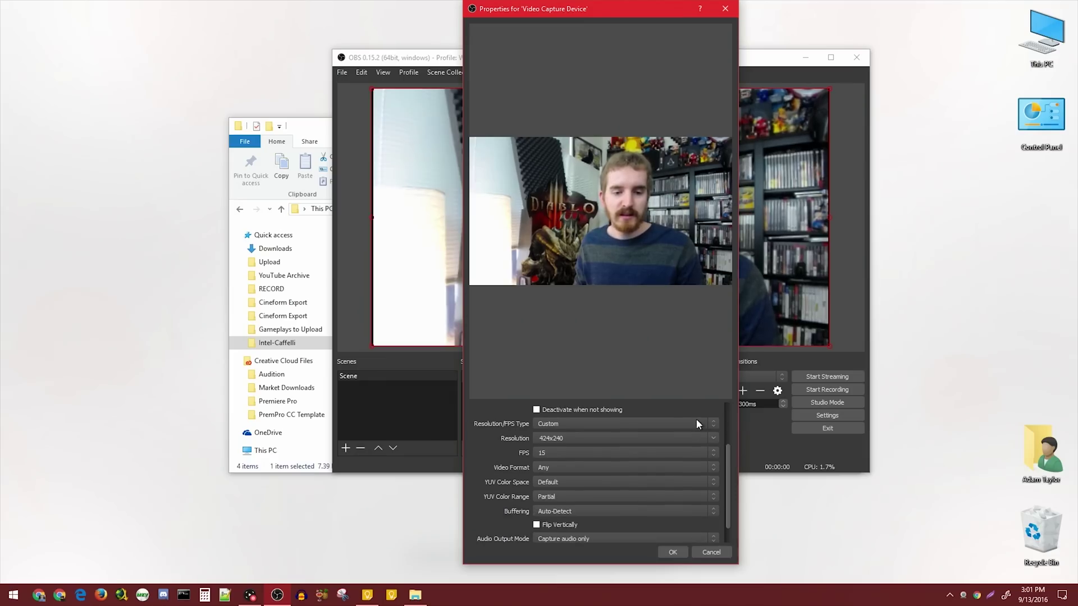
click(693, 423)
Step: Set the webcam source to a custom 1920x1080 resolution at 30 FPS and confirm
click(667, 441)
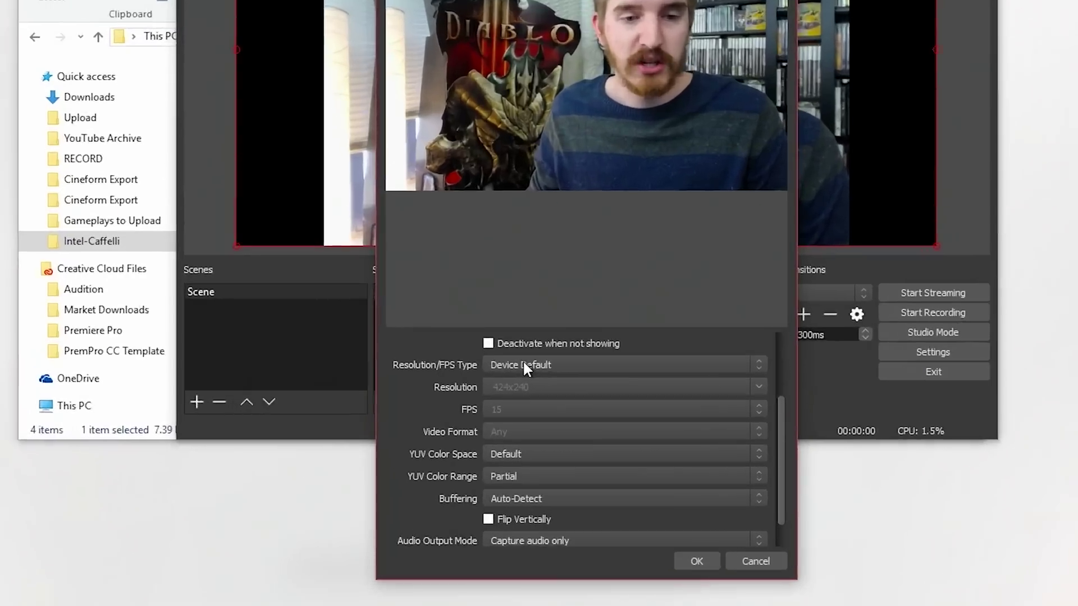
click(560, 424)
click(568, 440)
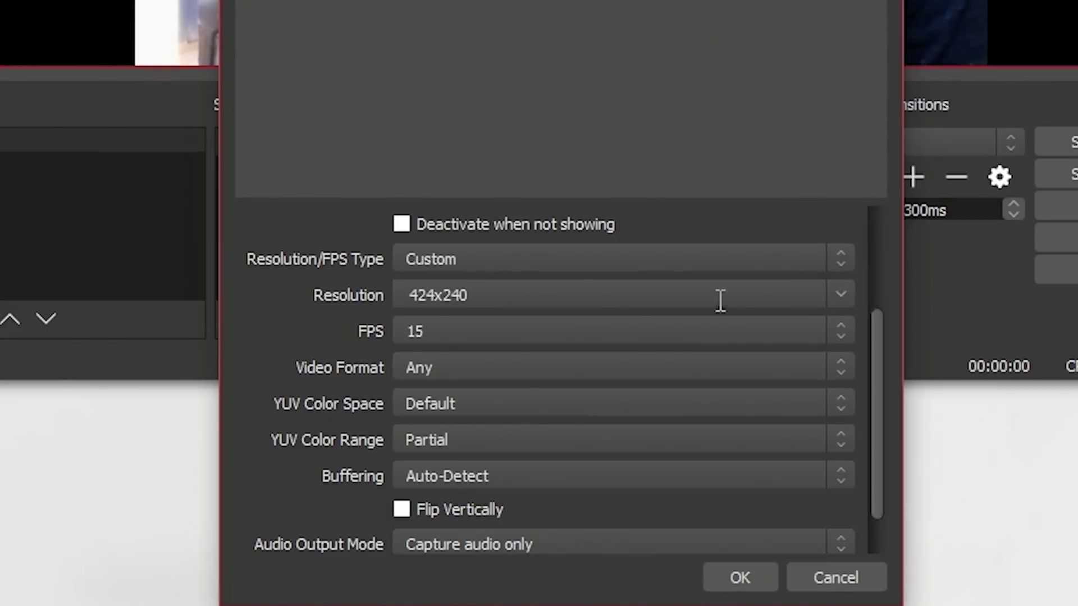
click(842, 296)
click(796, 315)
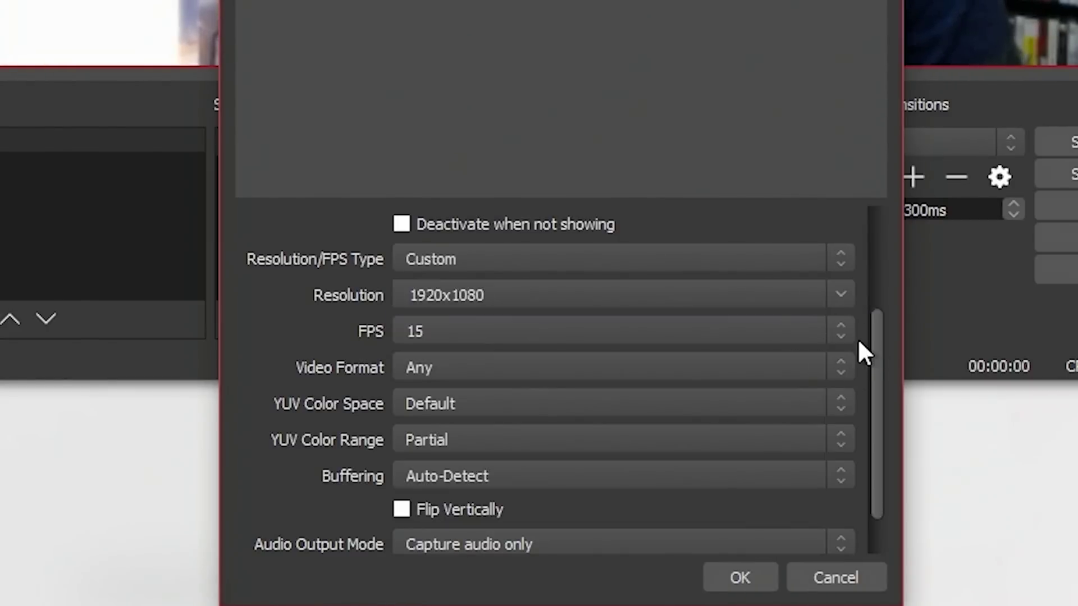
click(838, 335)
click(795, 389)
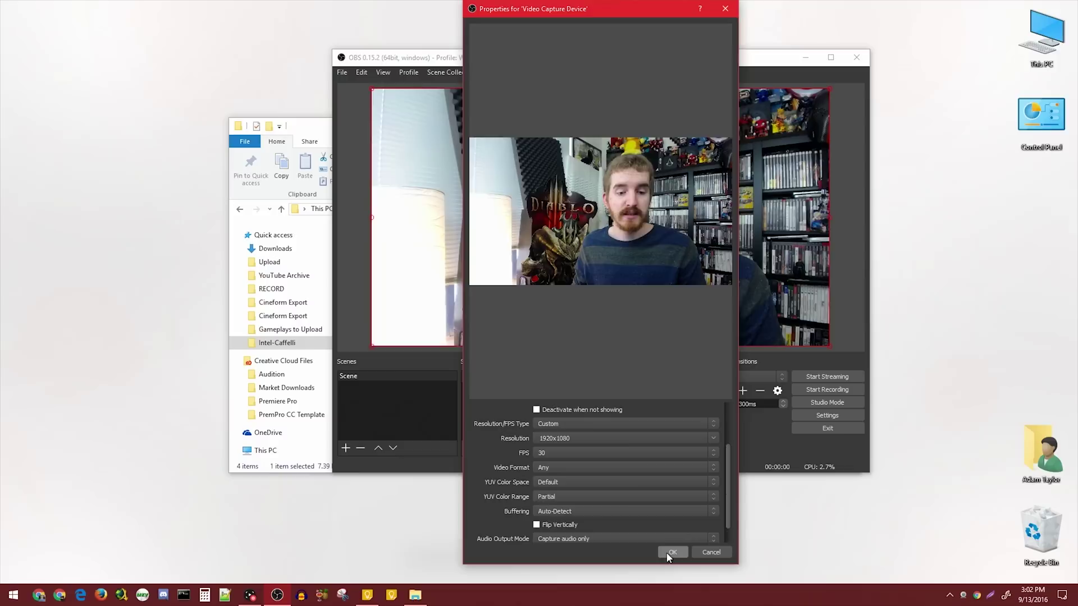
click(739, 578)
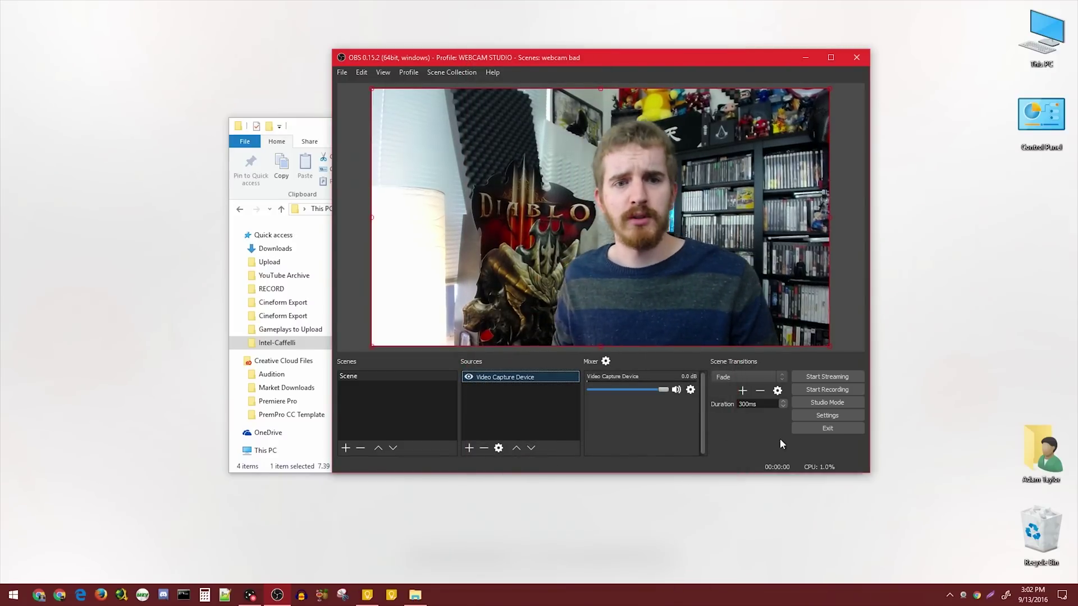
click(797, 416)
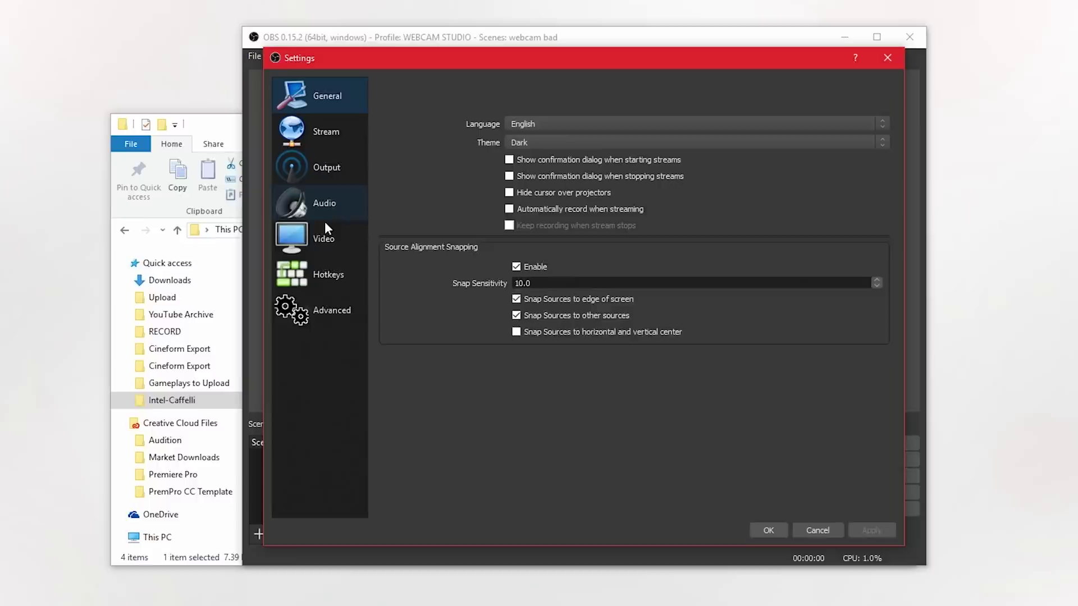
Step: Keep the Video settings at a 1920x1080 canvas with 30 FPS output
click(396, 215)
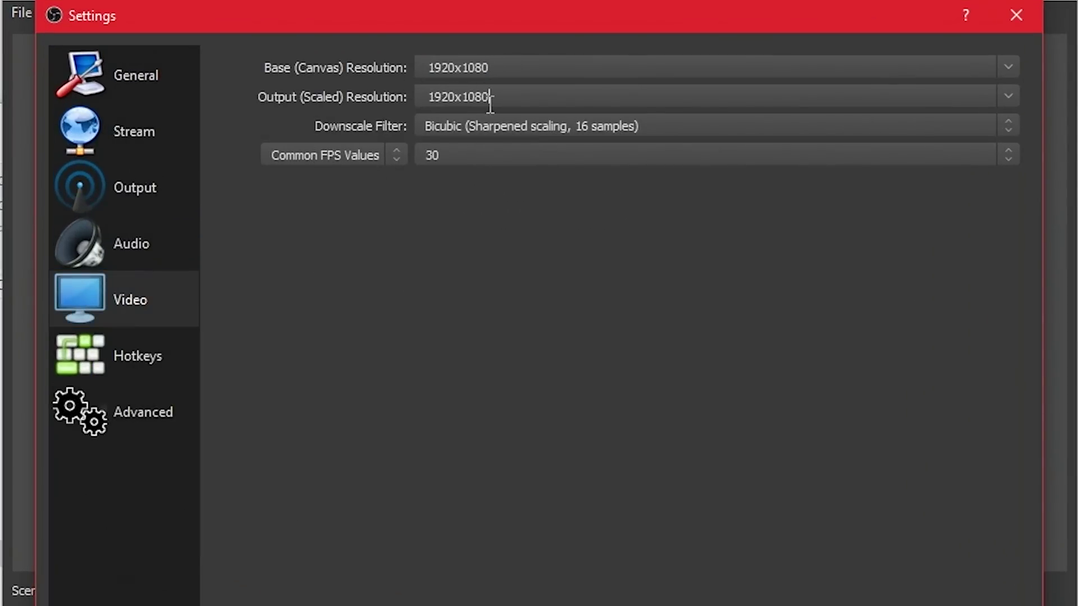
click(454, 154)
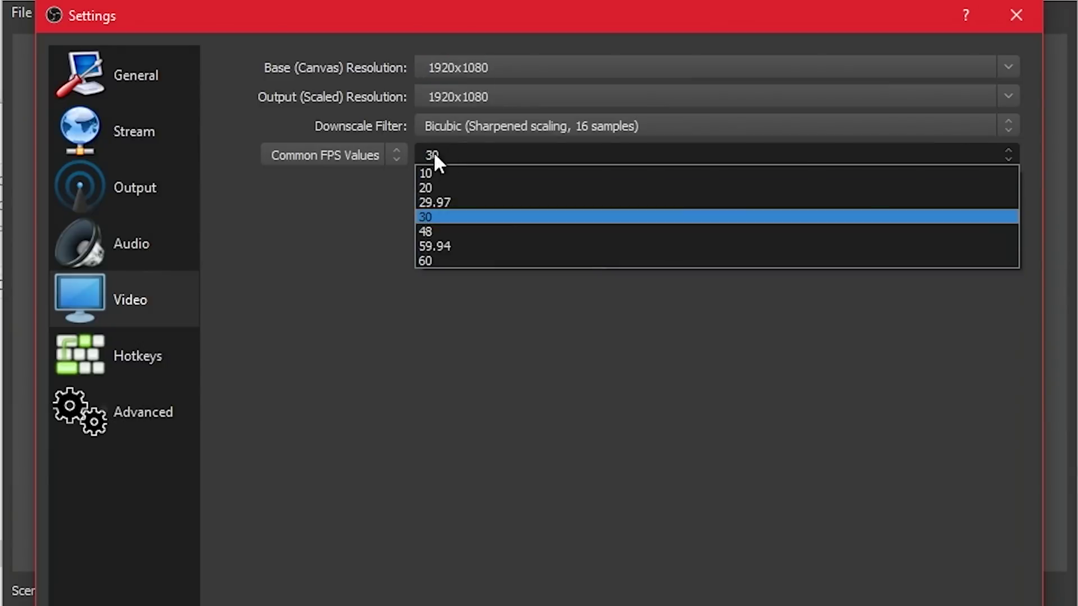
click(491, 68)
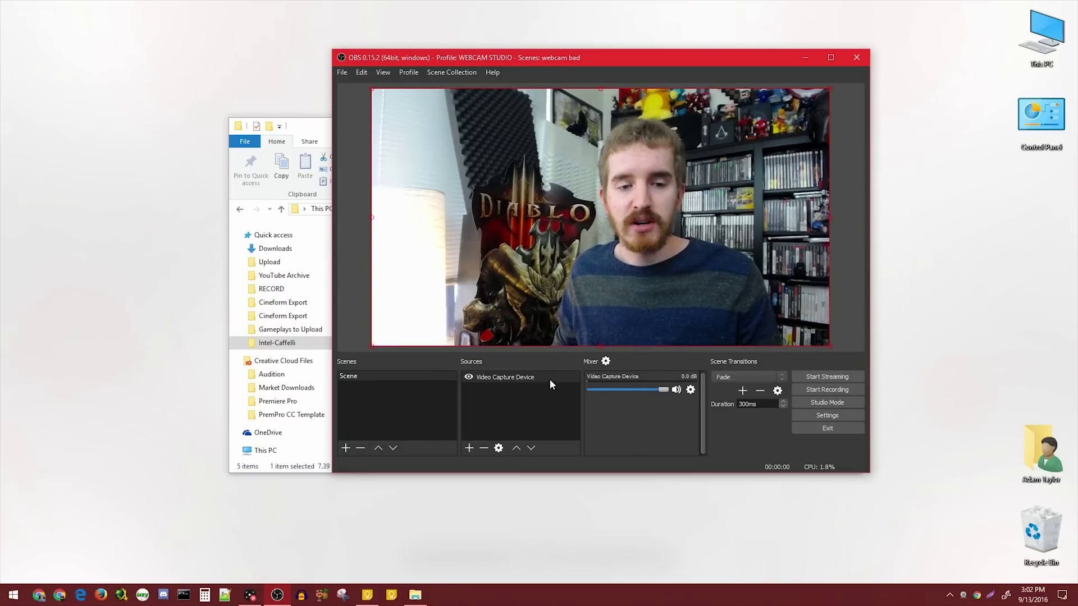
Step: Set the Mic/Aux audio device to the Logitech Webcam C930e microphone
click(811, 415)
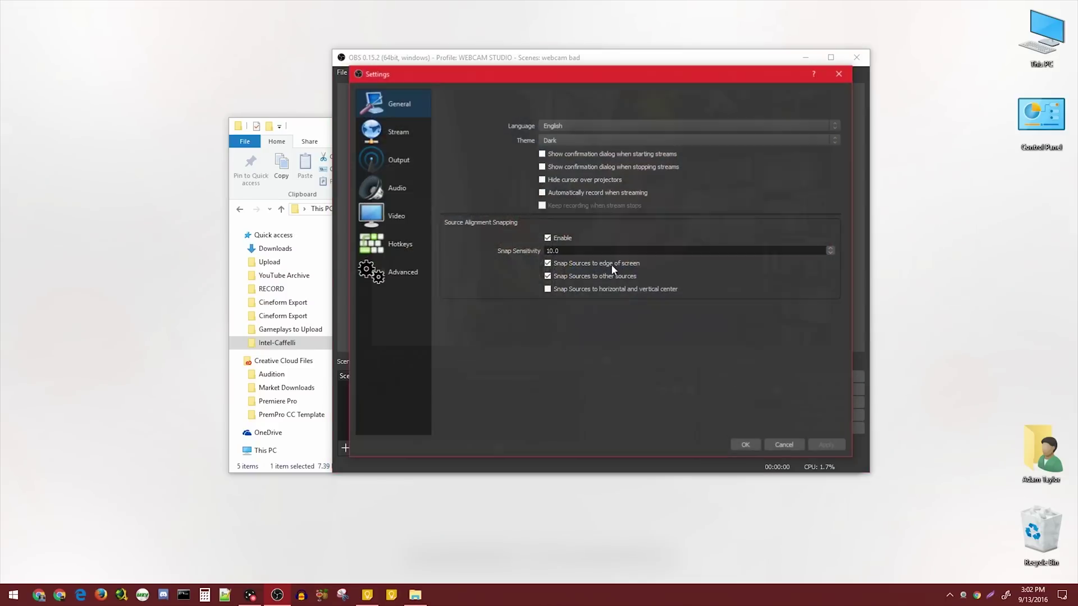
click(398, 187)
click(564, 160)
click(568, 187)
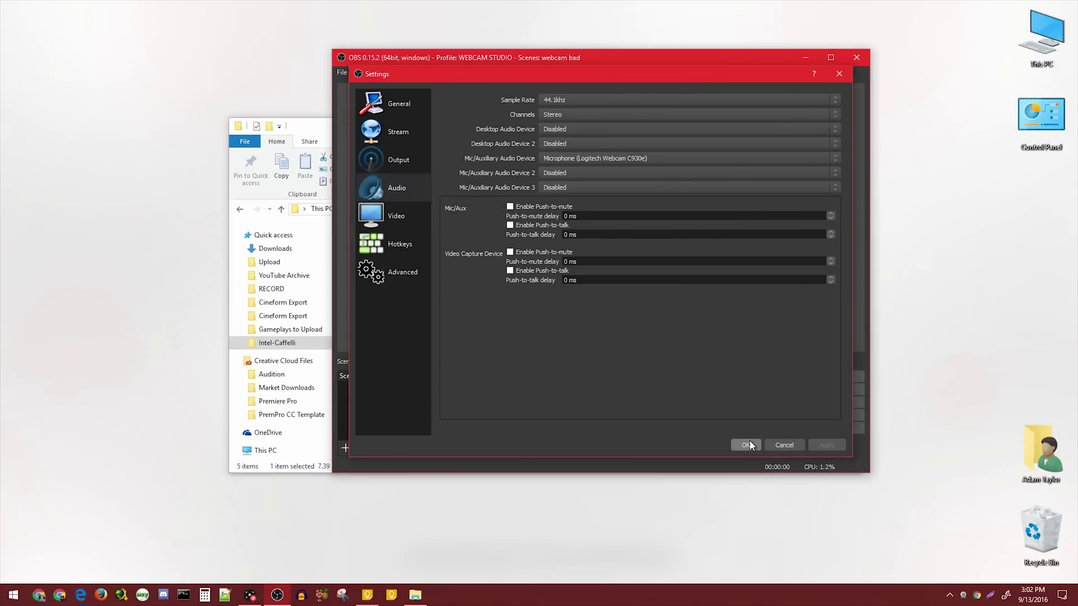
click(753, 441)
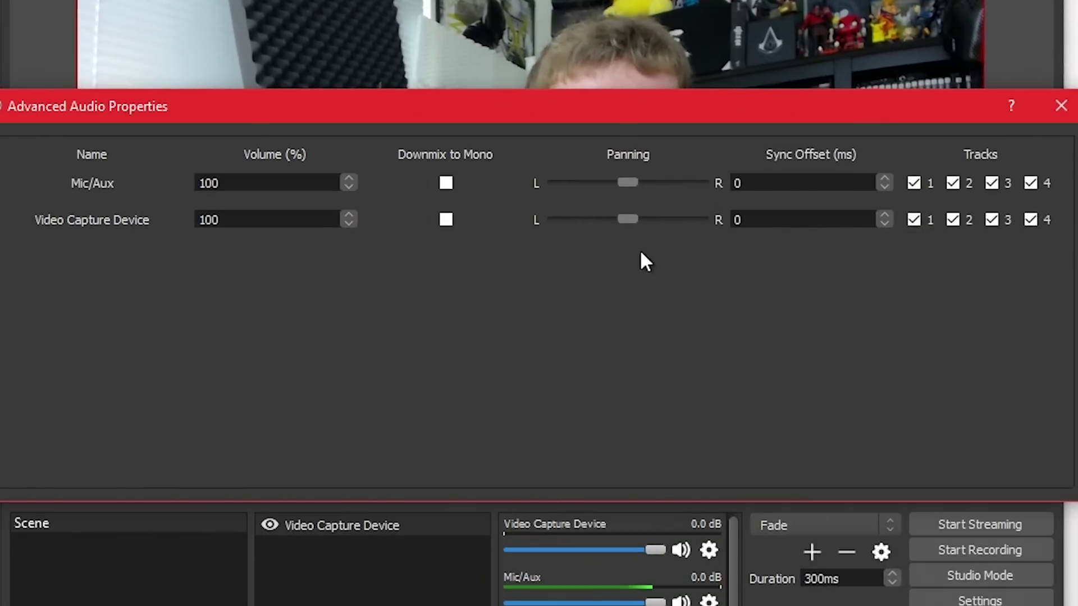
Step: Remove webcam audio from track 1 and the mic from track 3 in Advanced Audio Properties
click(925, 219)
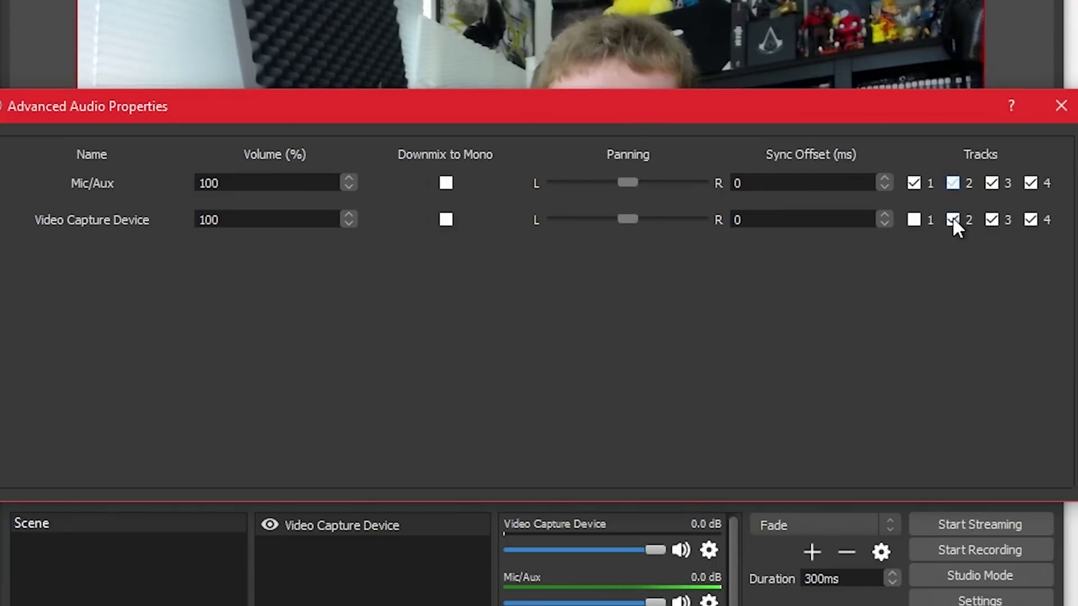
click(992, 184)
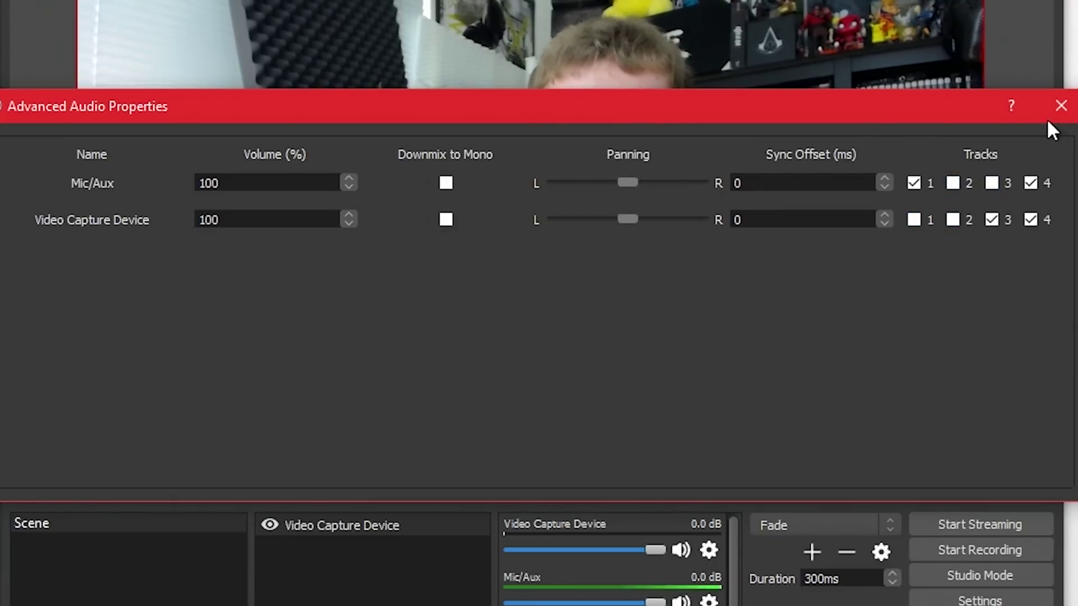
click(1060, 106)
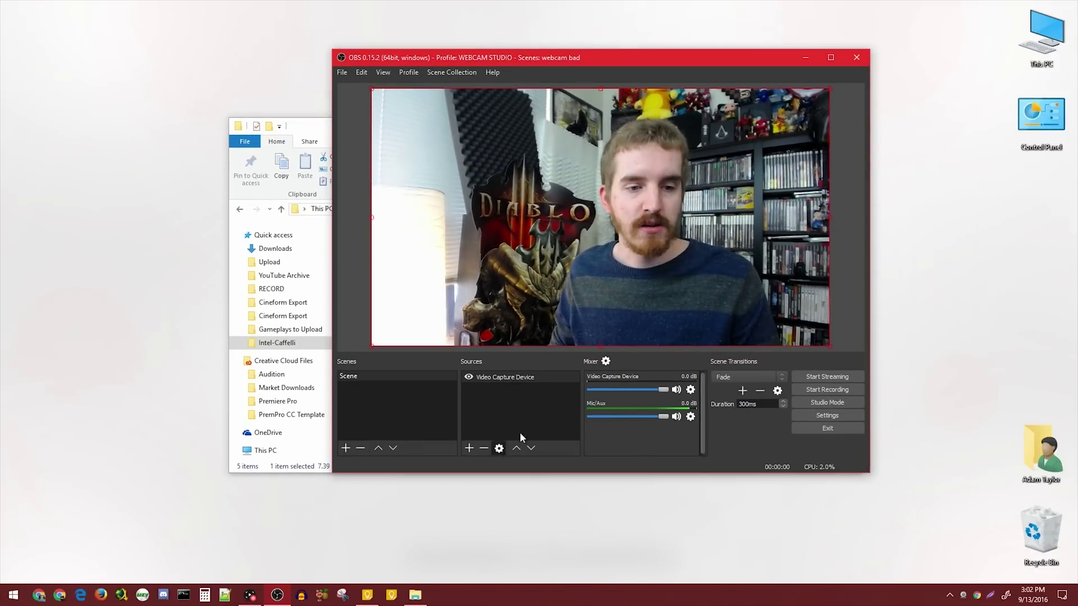
click(498, 447)
Step: Turn off automatic white balance, holding it at 4383, and set contrast to 145
click(576, 443)
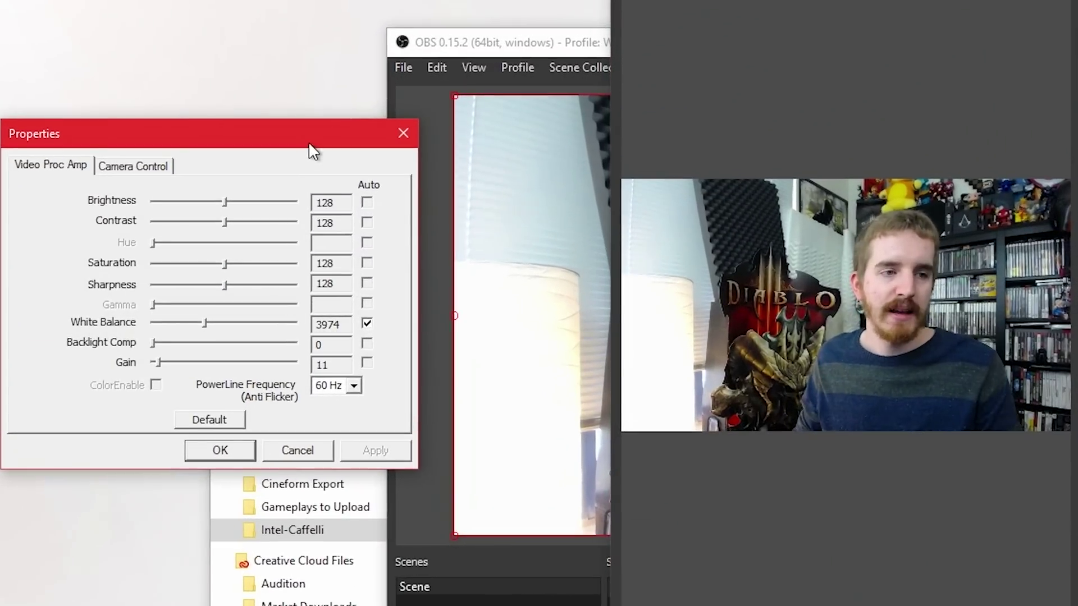
drag(309, 145, 522, 188)
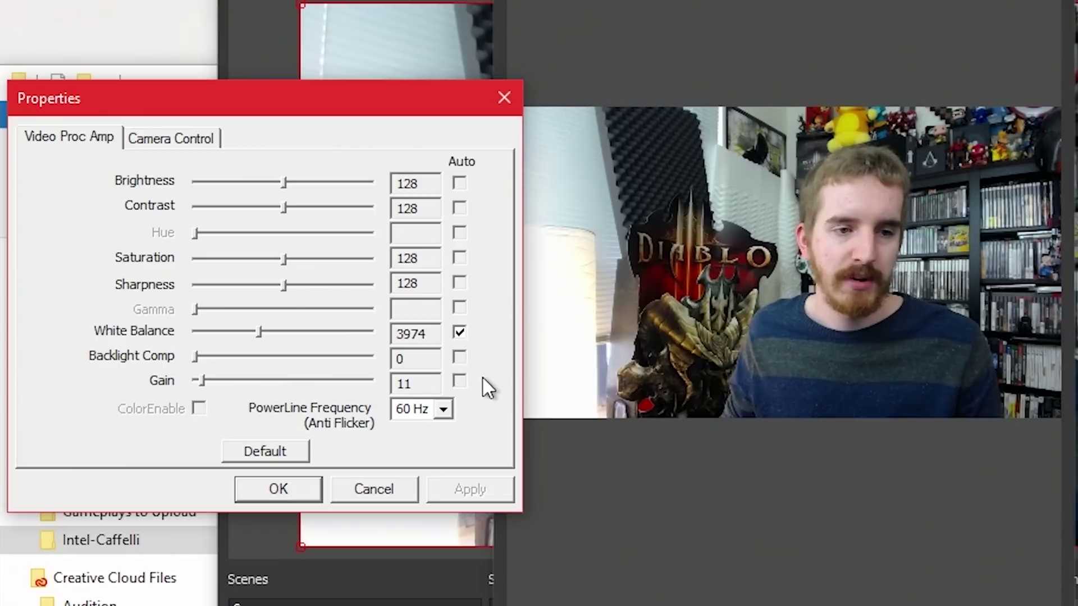
click(461, 333)
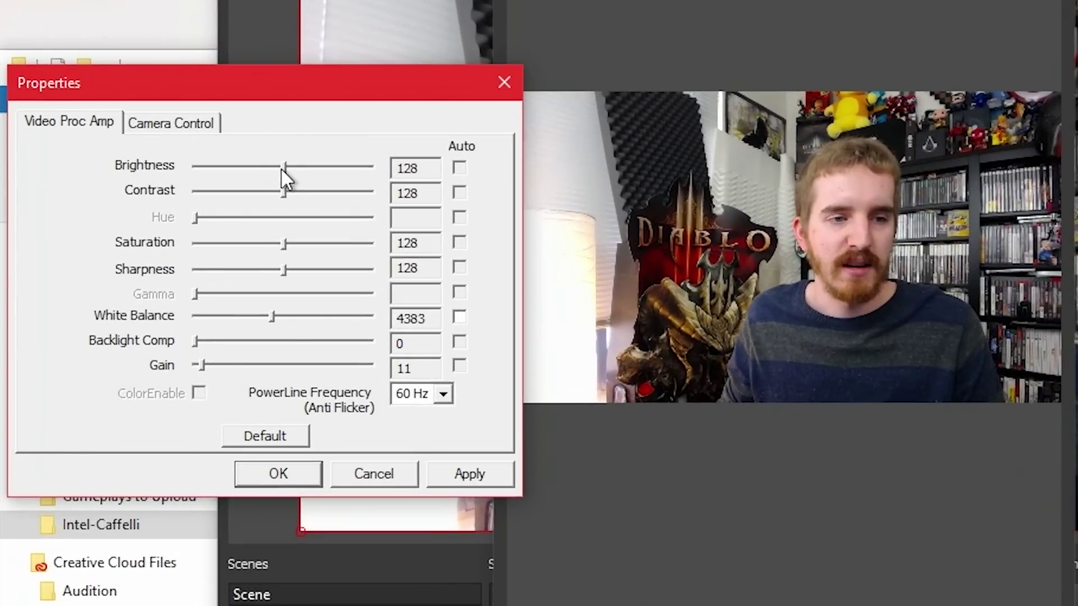
drag(363, 174, 366, 173)
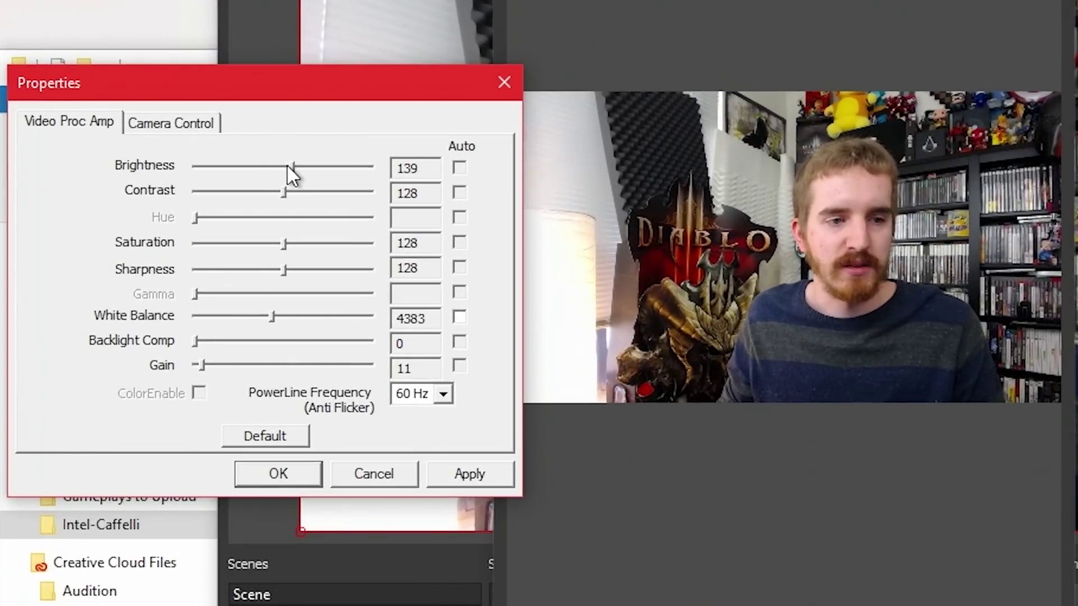
drag(281, 167, 296, 199)
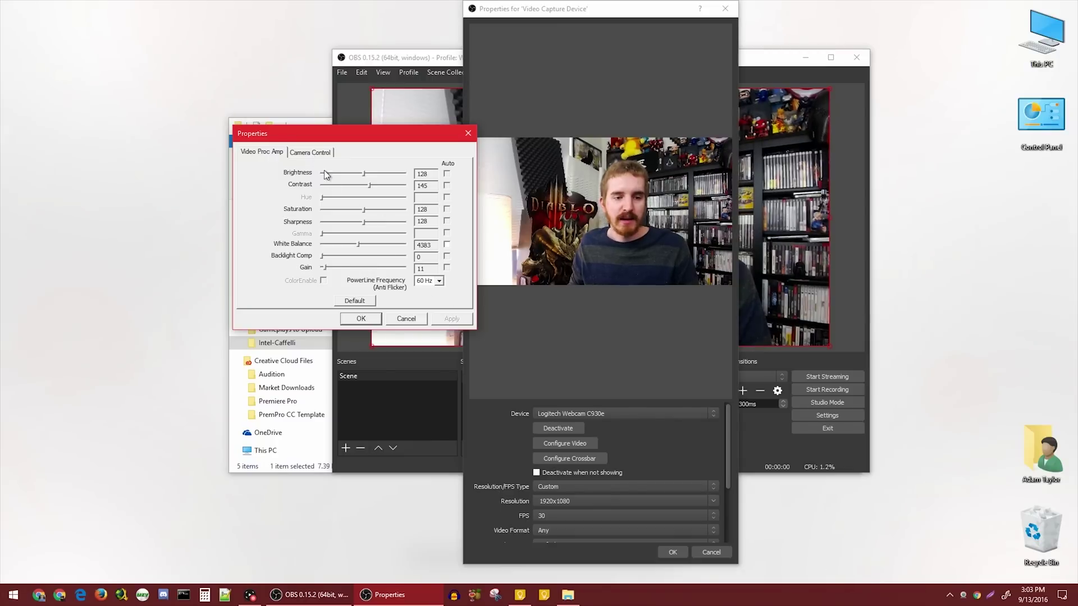
click(310, 152)
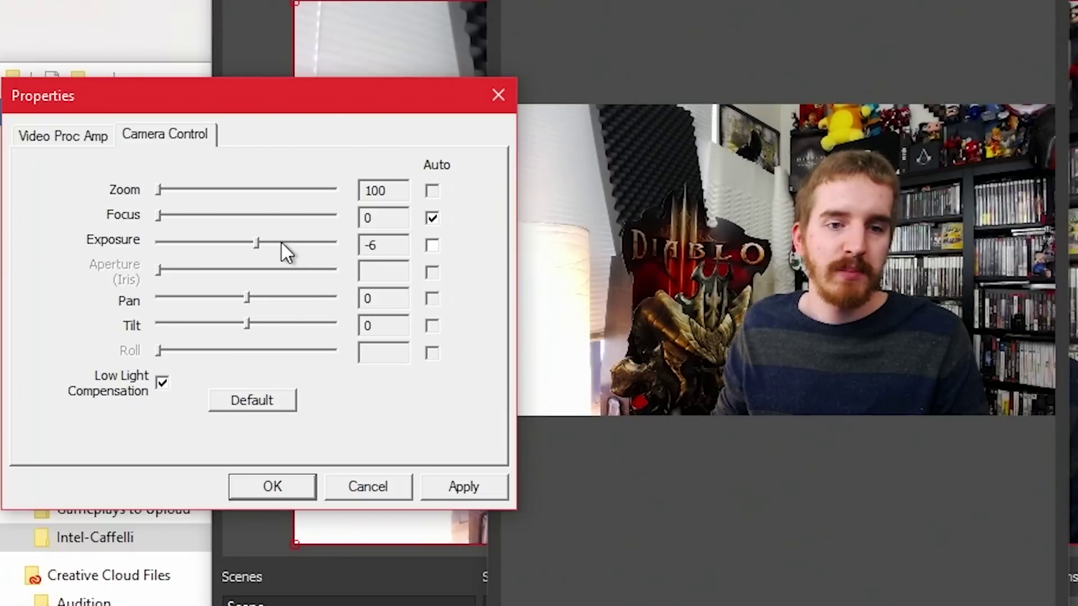
Step: Fix exposure at -6, turn off low light compensation, and close the camera settings
click(259, 243)
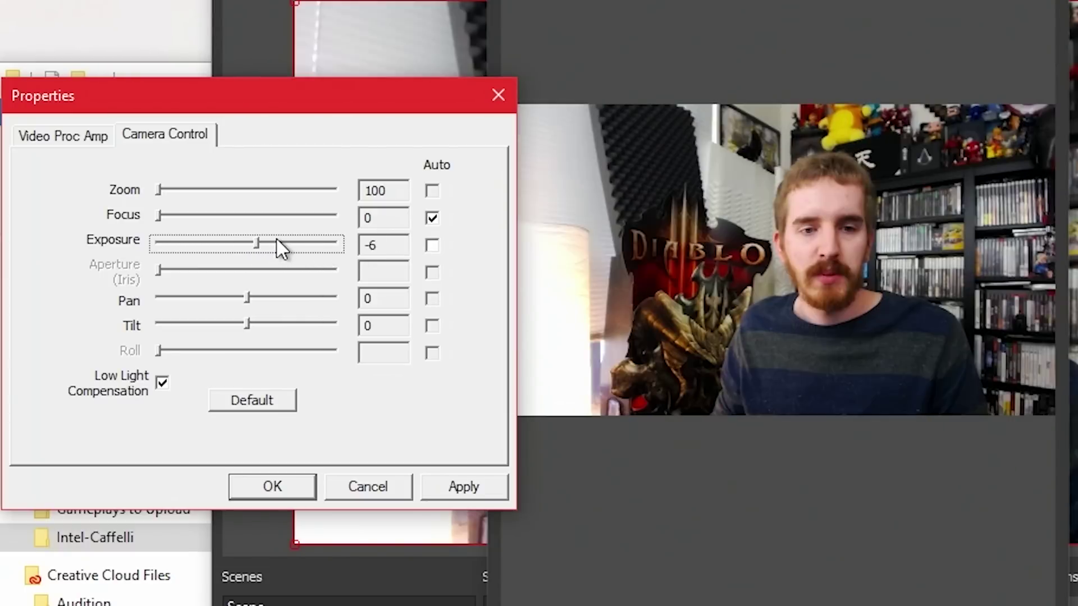
click(285, 239)
click(279, 239)
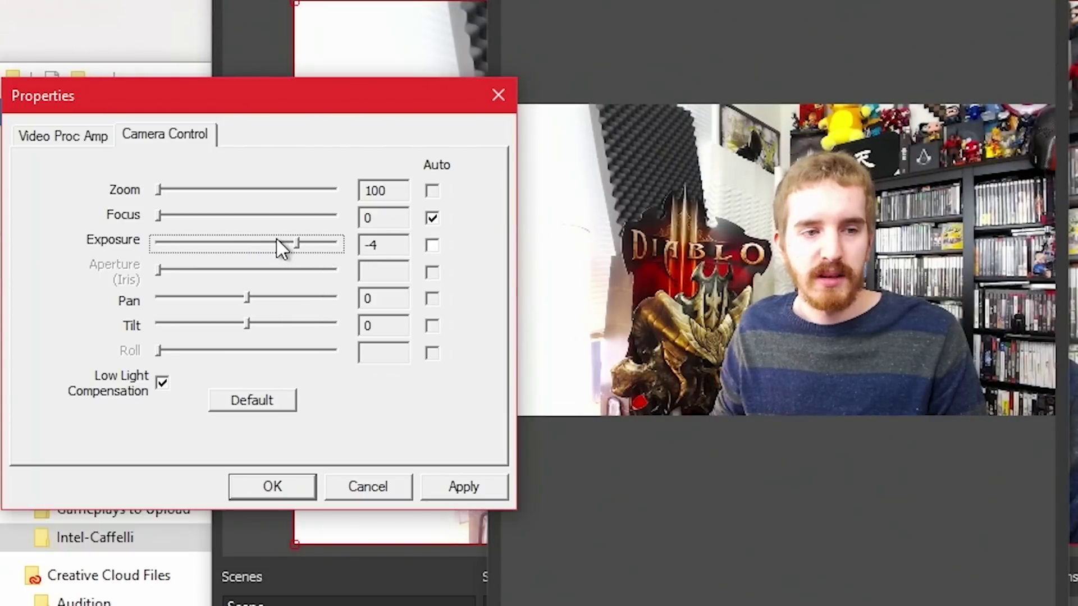
click(264, 242)
click(264, 241)
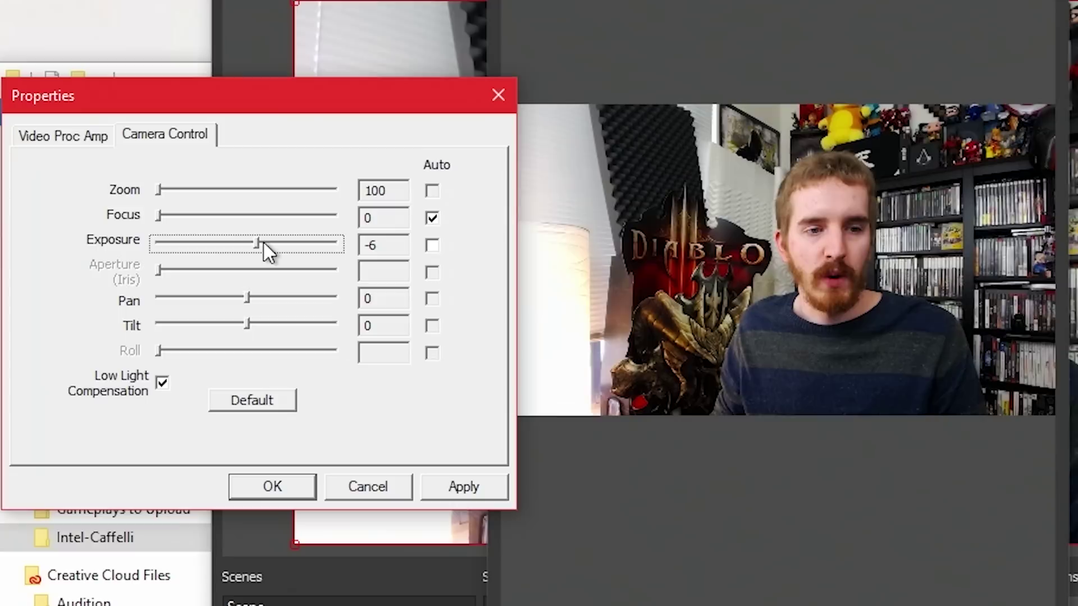
click(163, 382)
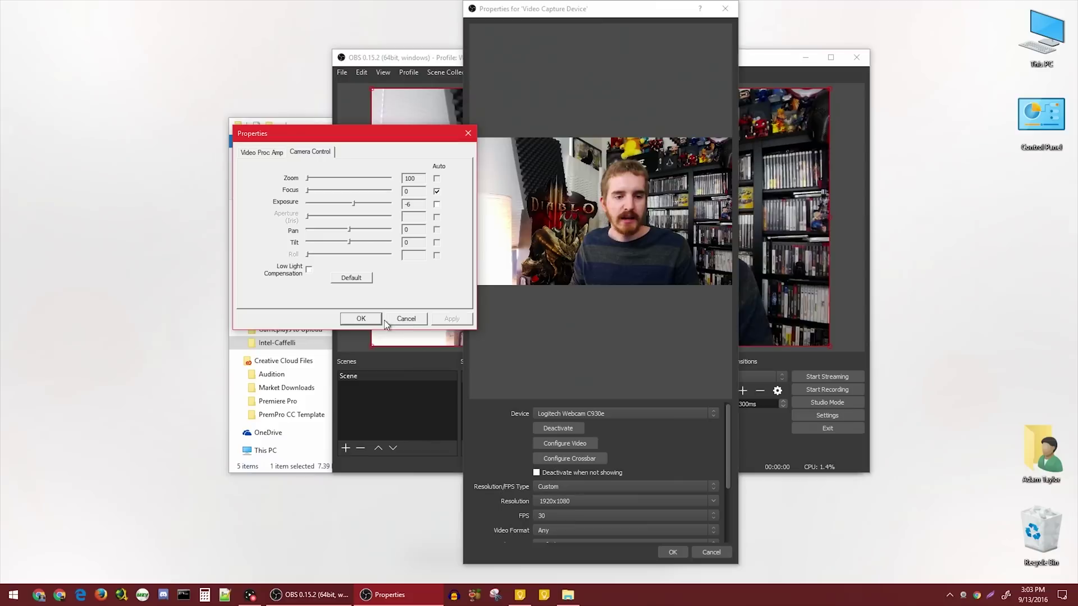
click(418, 487)
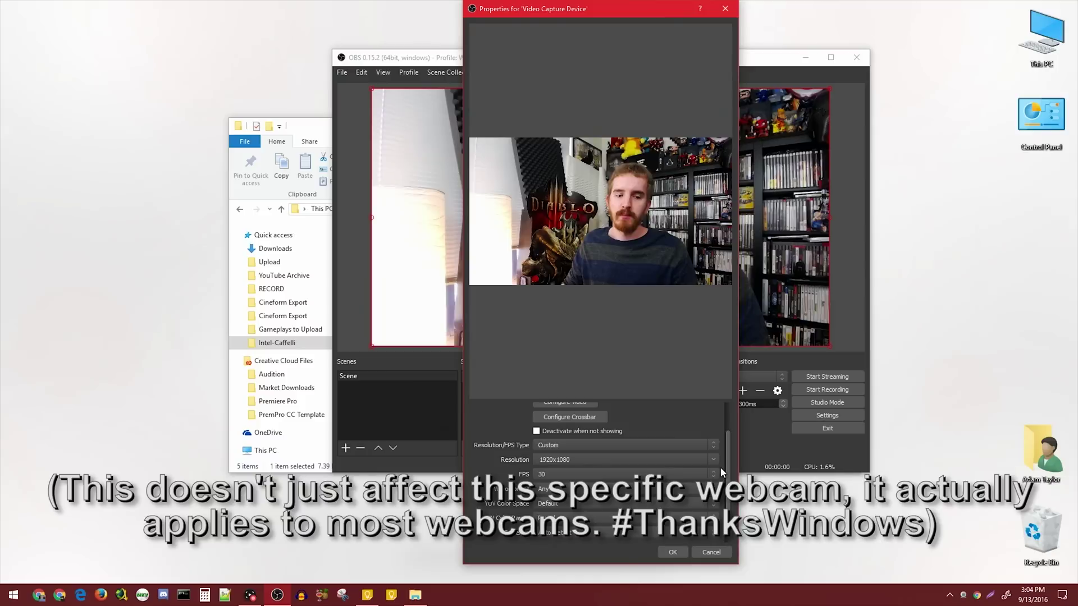
Step: Set the webcam source's video format to MJPEG
scroll(727, 472, down, 3)
drag(727, 475, 728, 495)
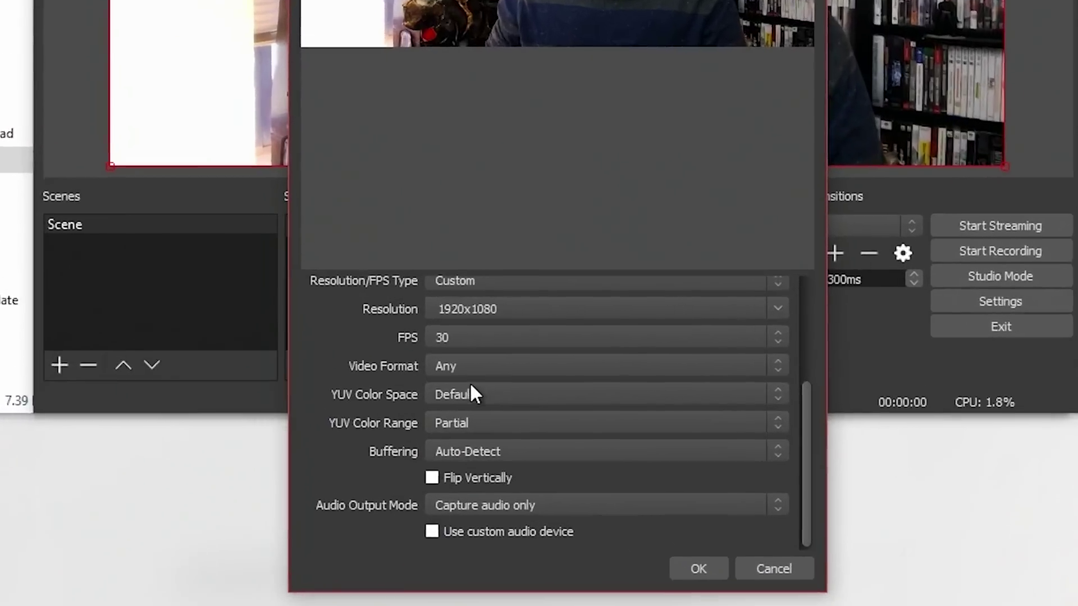
click(559, 449)
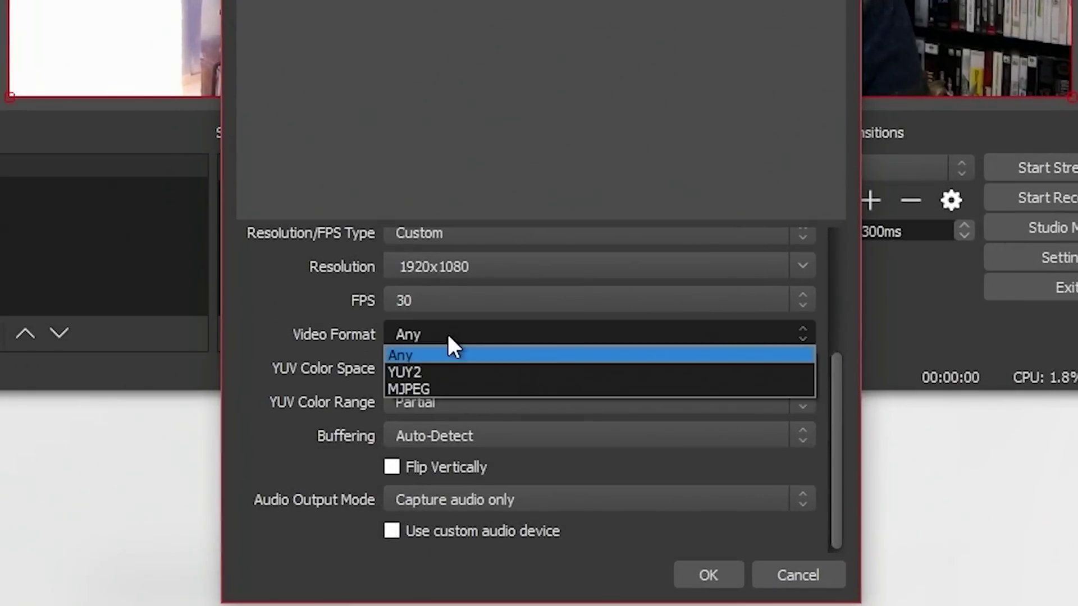
click(453, 388)
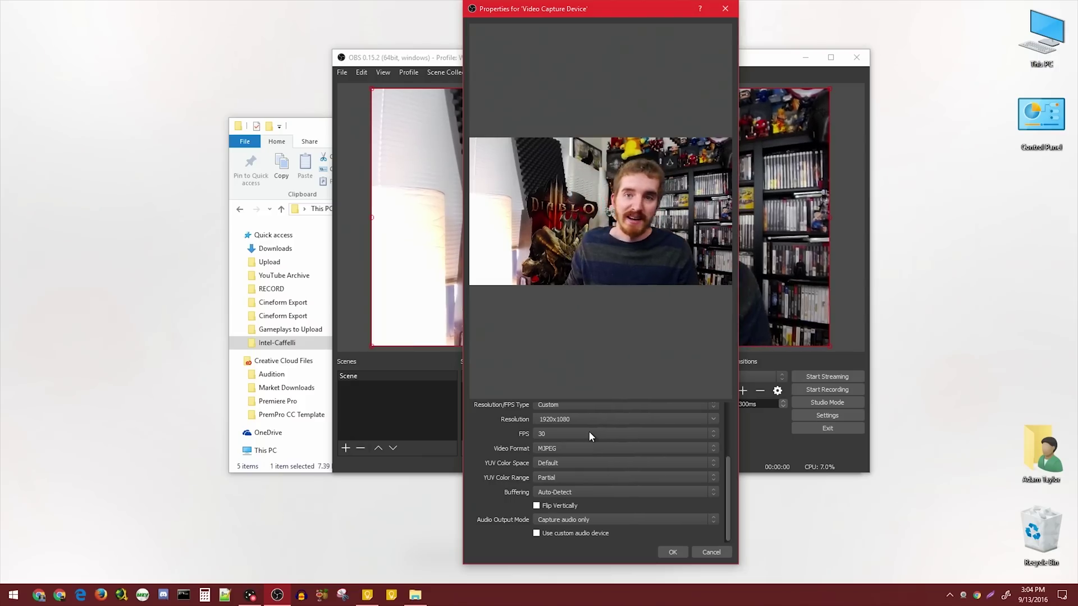
Step: Set the YUV colour space to 601 and the colour range to Full
click(581, 463)
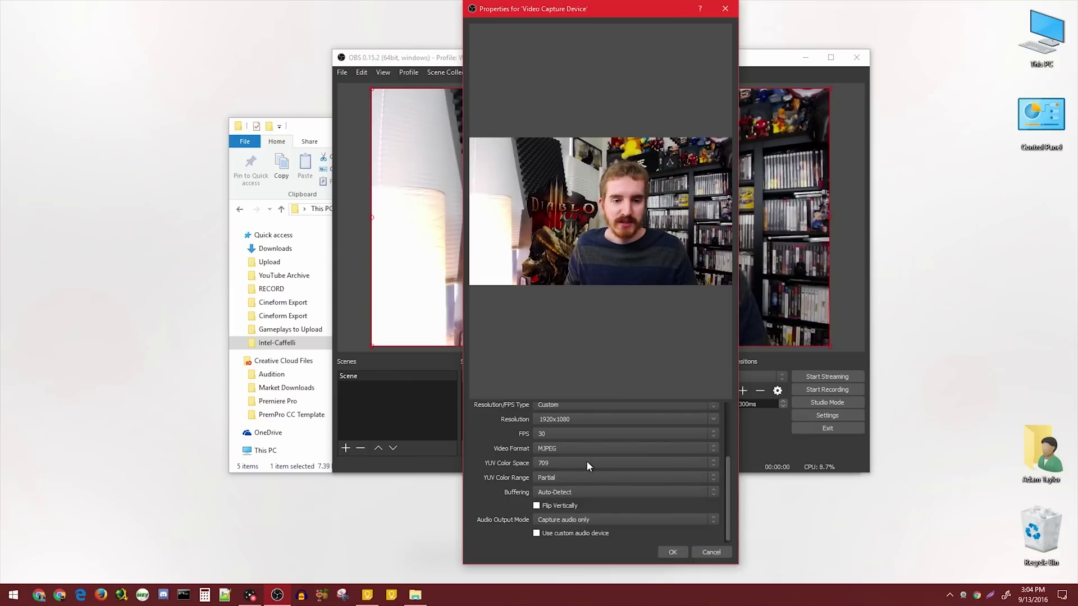
click(587, 460)
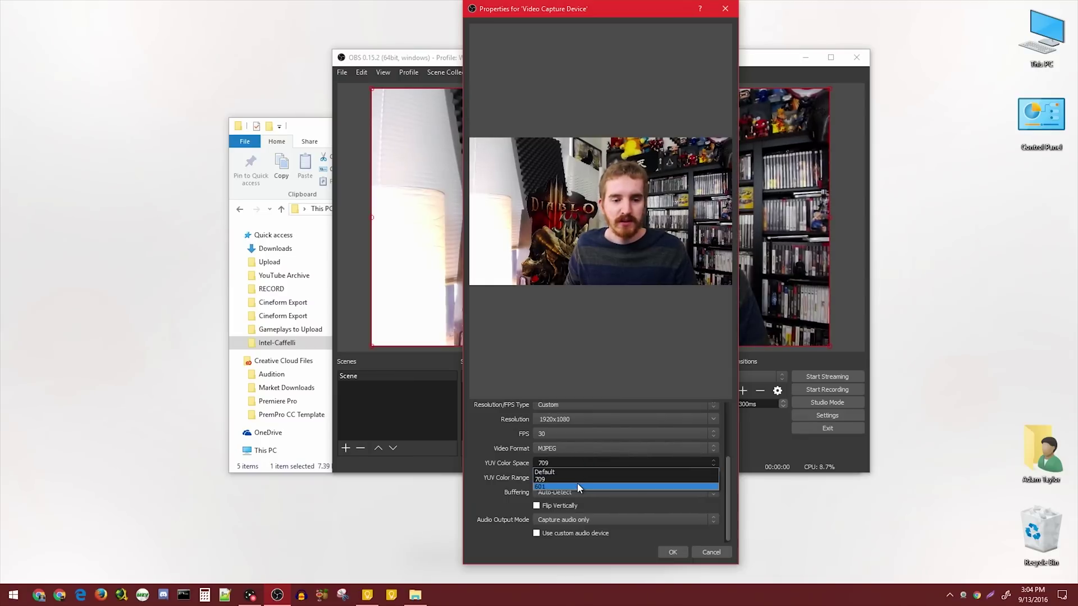
click(577, 483)
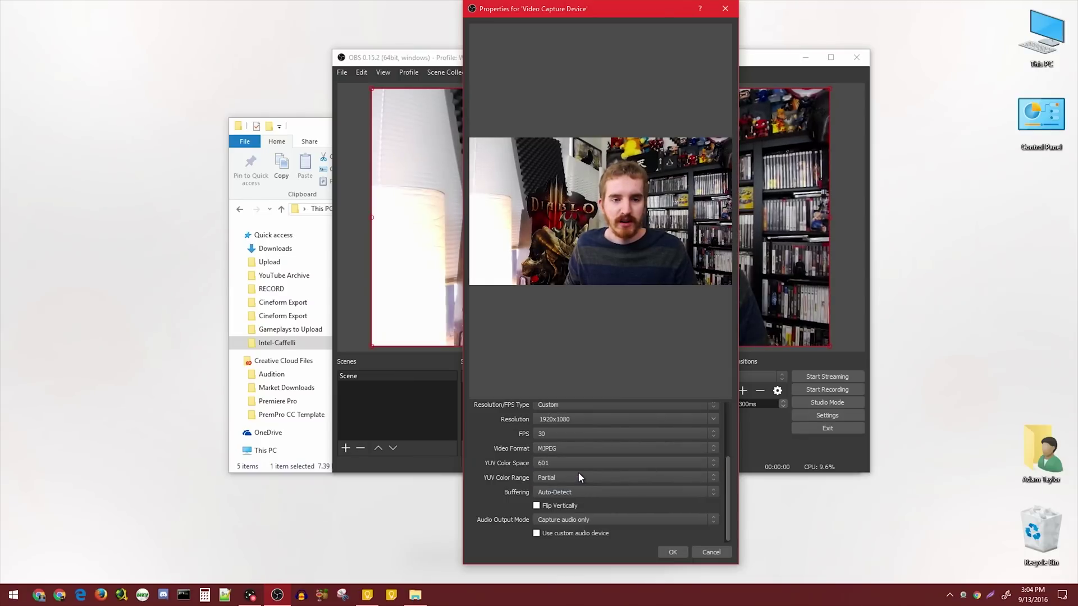
click(567, 475)
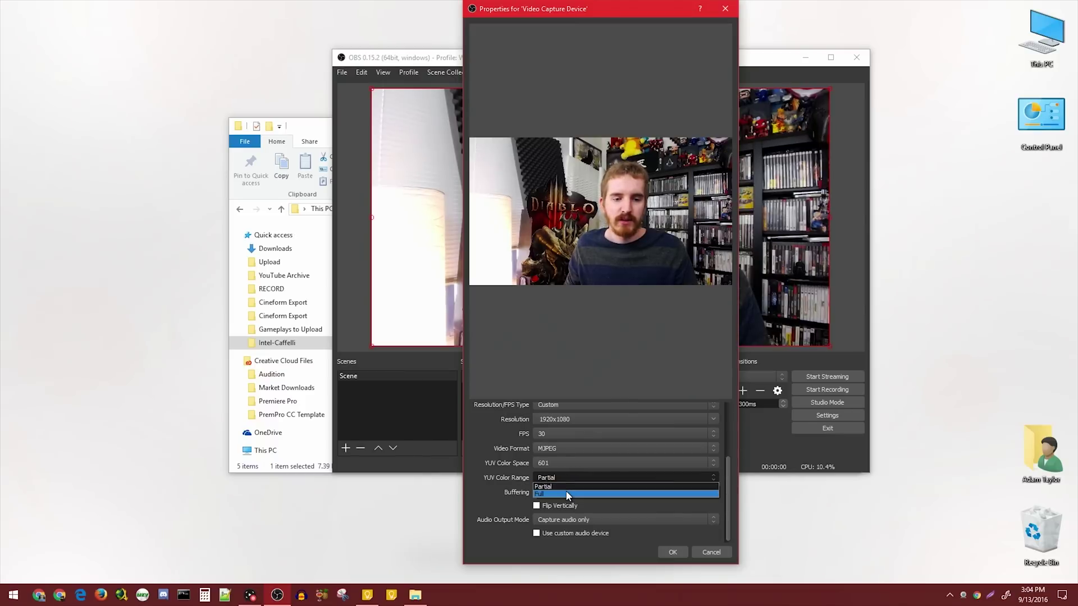
click(566, 491)
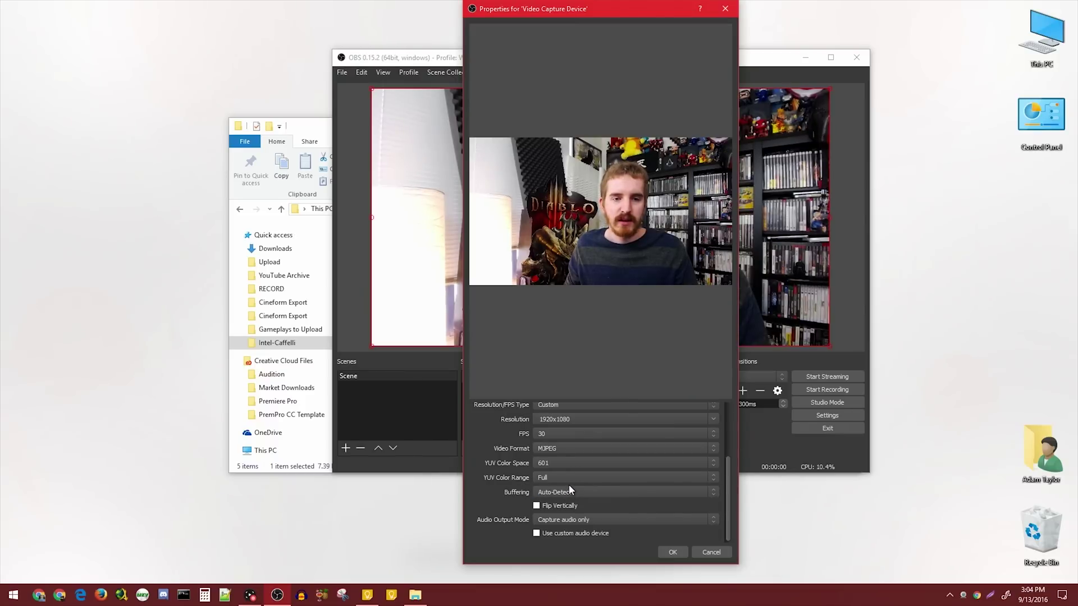
click(595, 476)
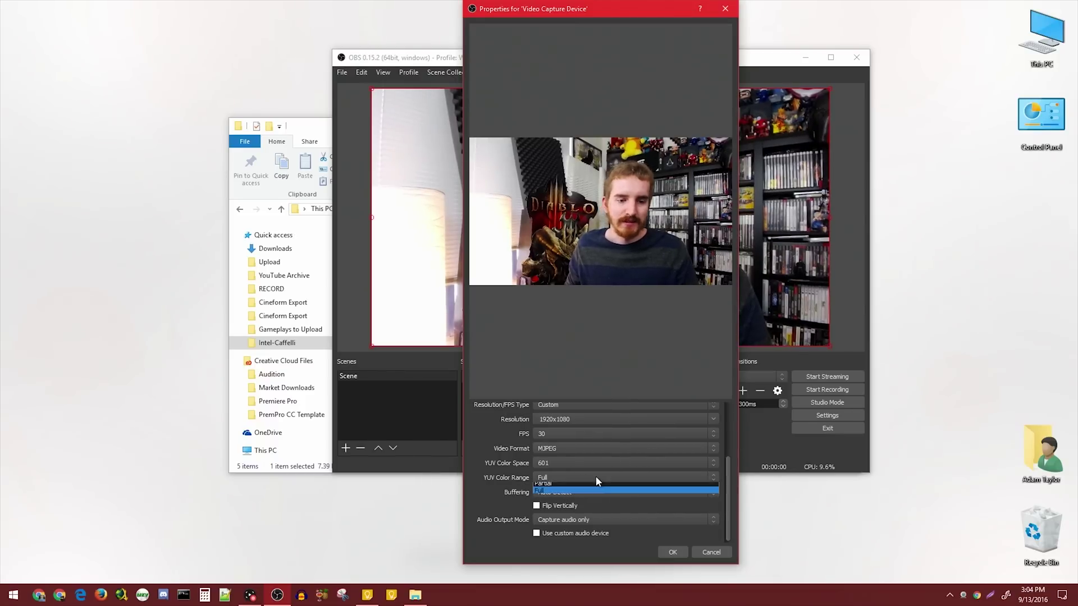
click(582, 488)
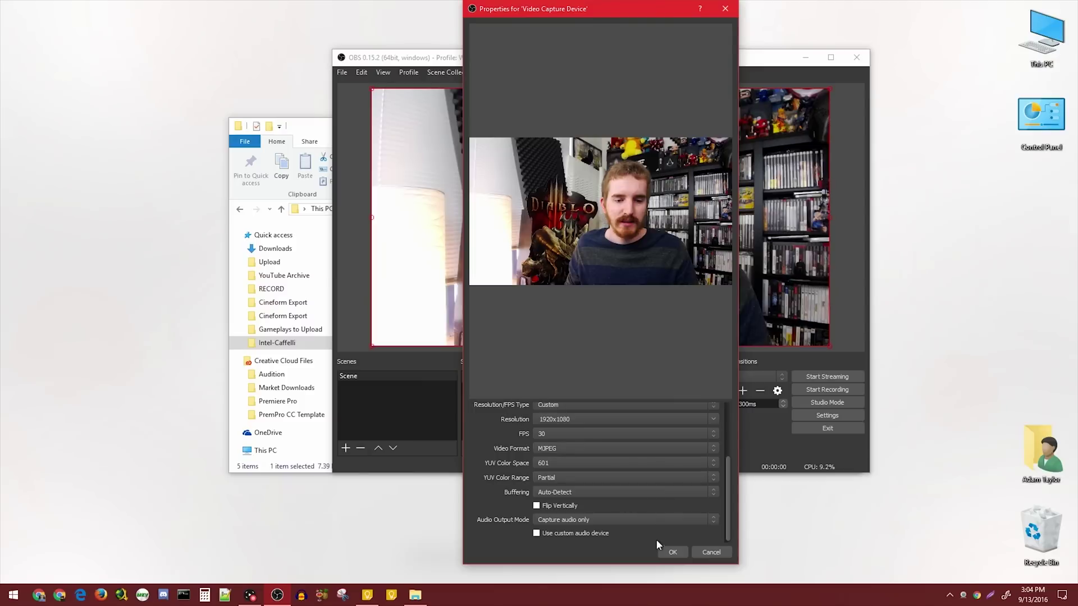
click(626, 495)
click(616, 505)
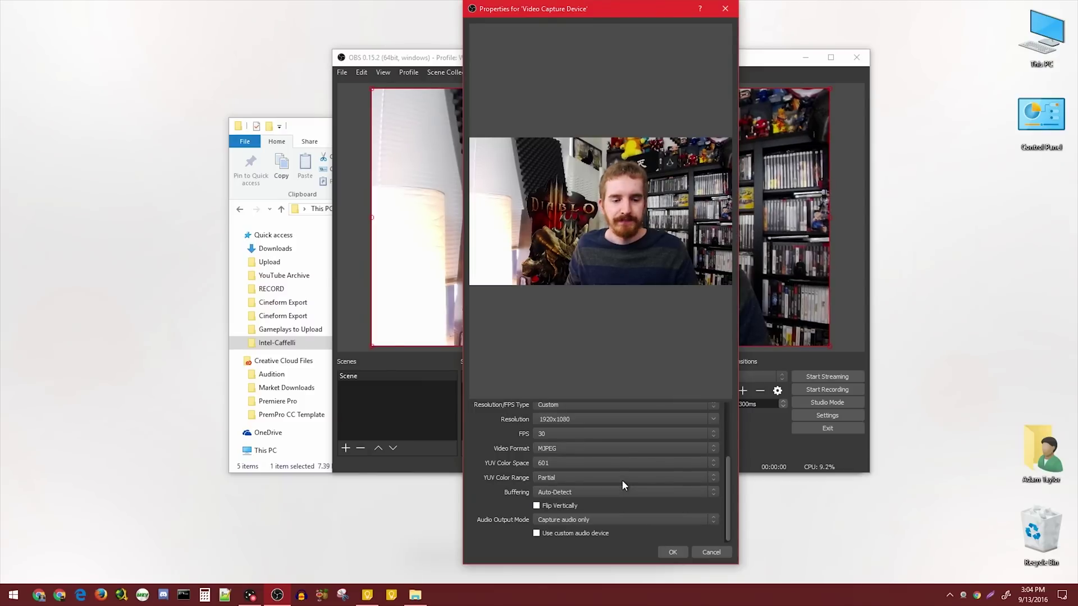
click(622, 478)
click(610, 494)
Step: Save the webcam's 1920x1080, 30 FPS MJPEG properties, then reopen its driver picture settings
click(671, 551)
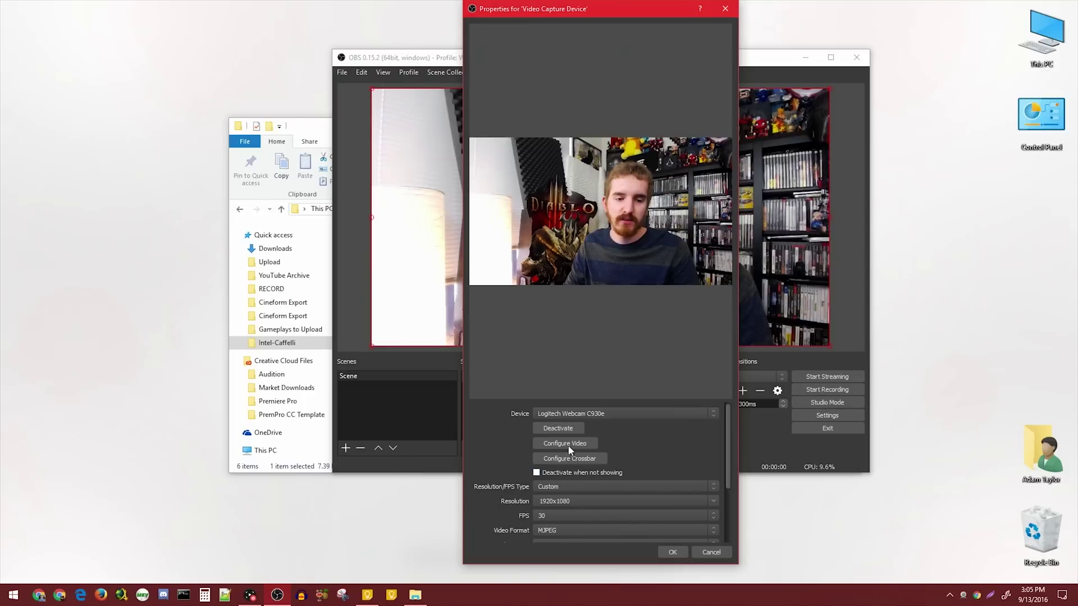
click(566, 444)
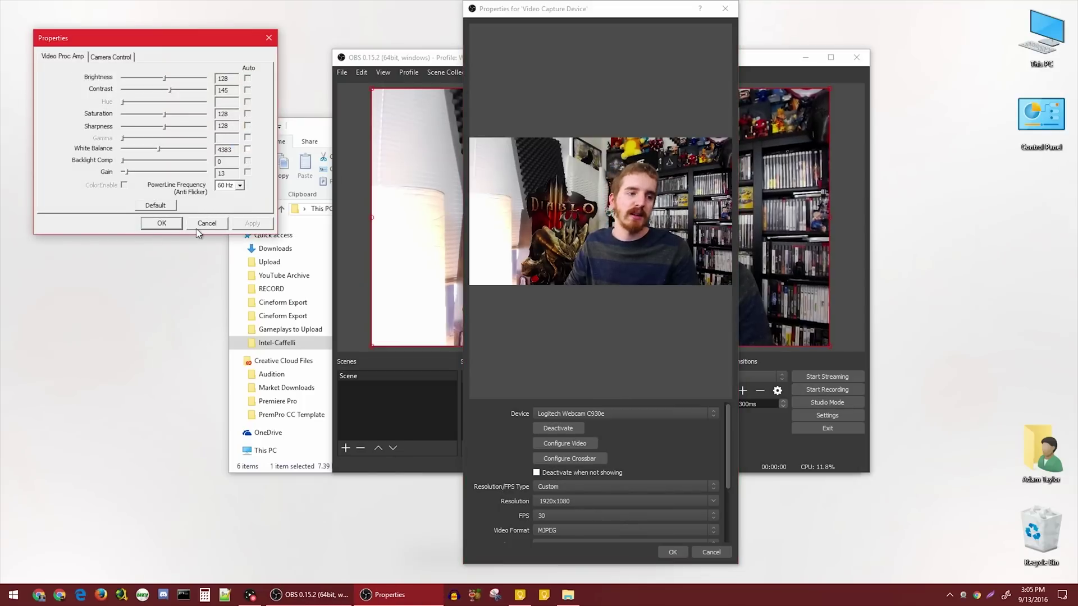